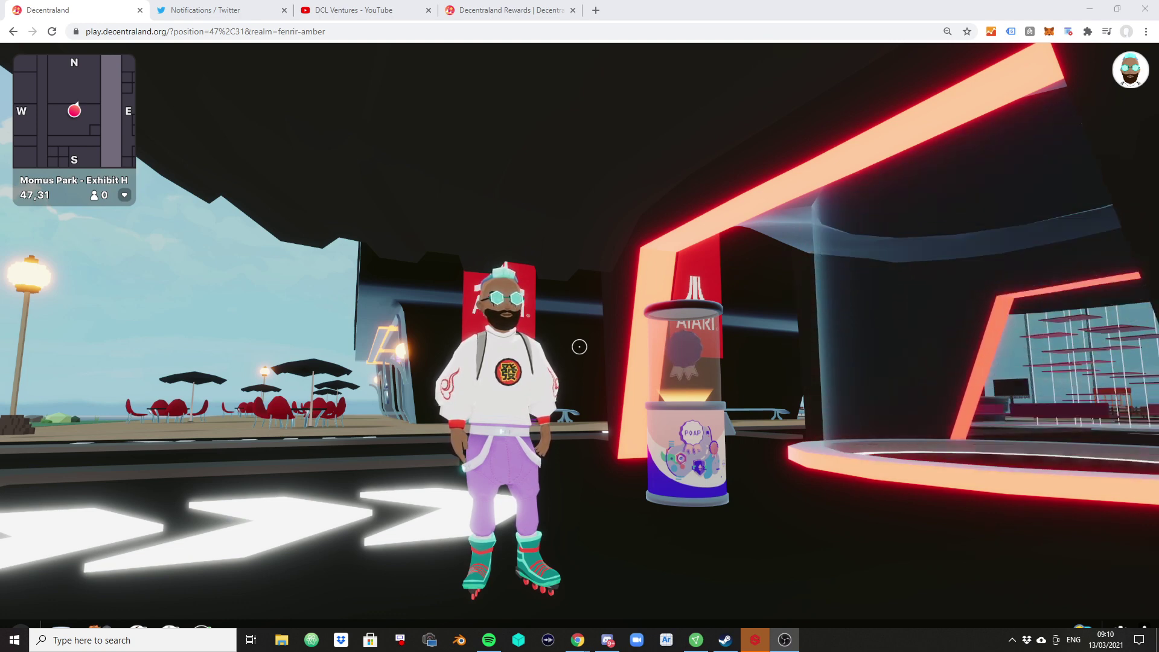
Walk the avatar past the POAP dispenser onto the round lift platform and ride up to the Atari exhibit's gallery floor
left_click(747, 537)
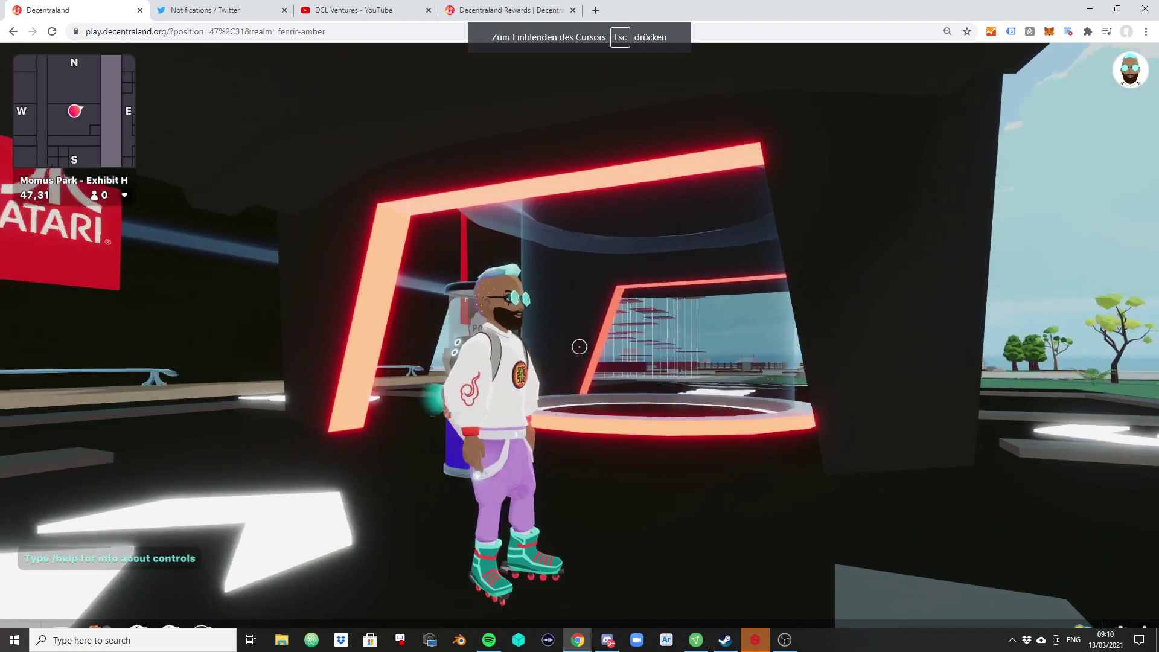
key("w")
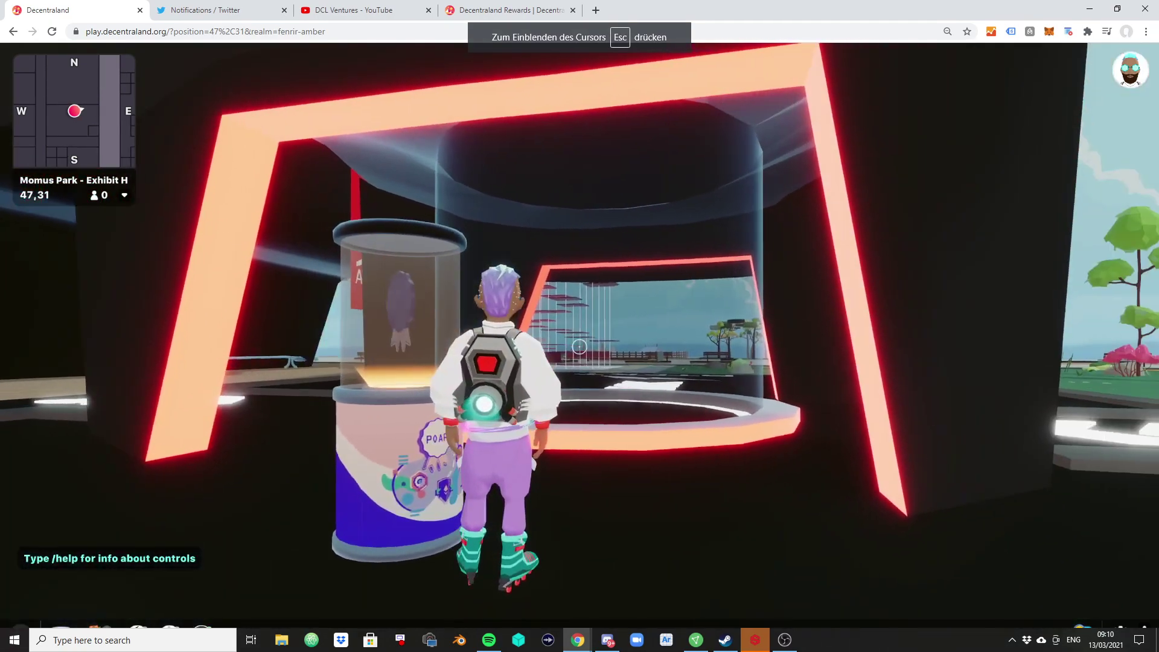
key("w")
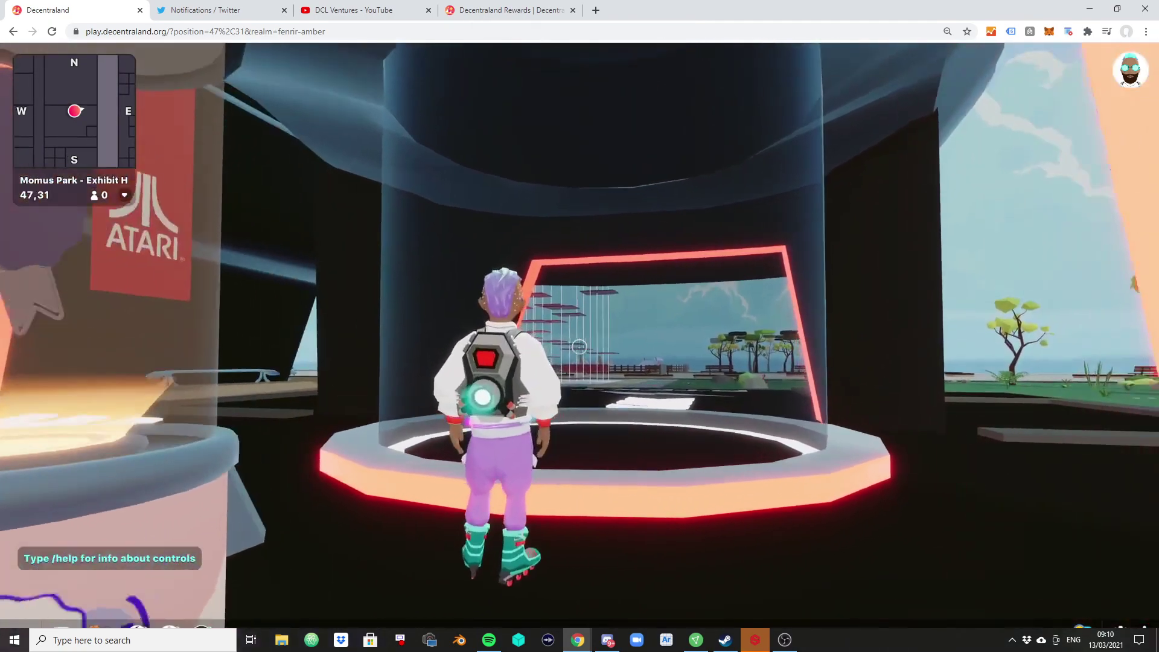
key("w")
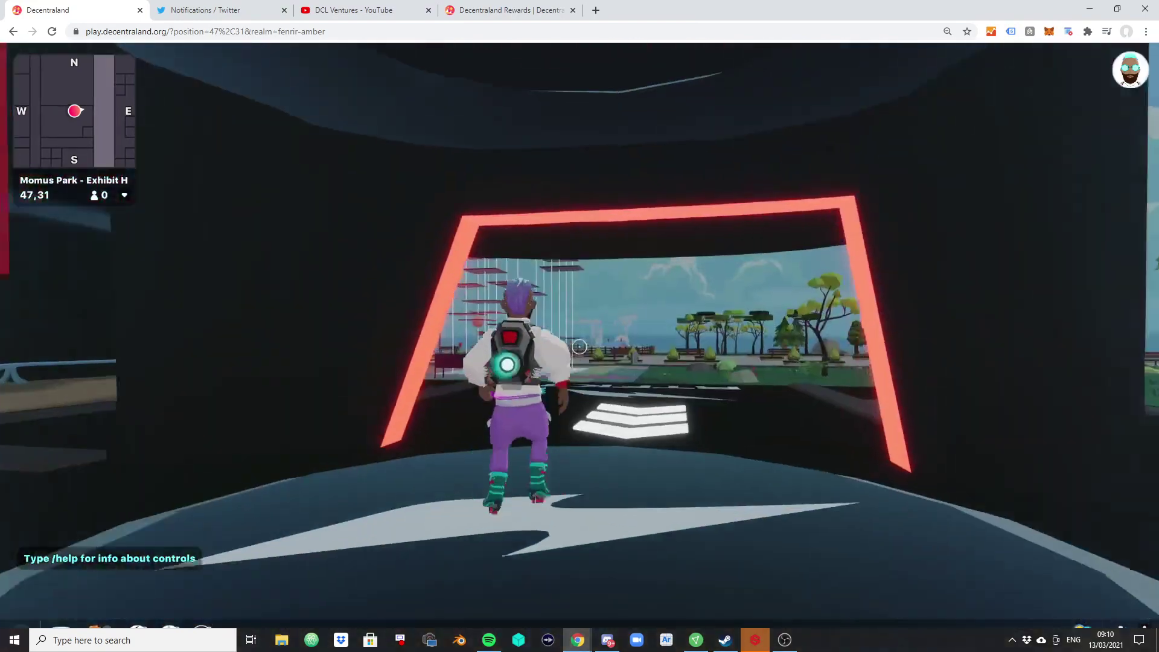
key("w")
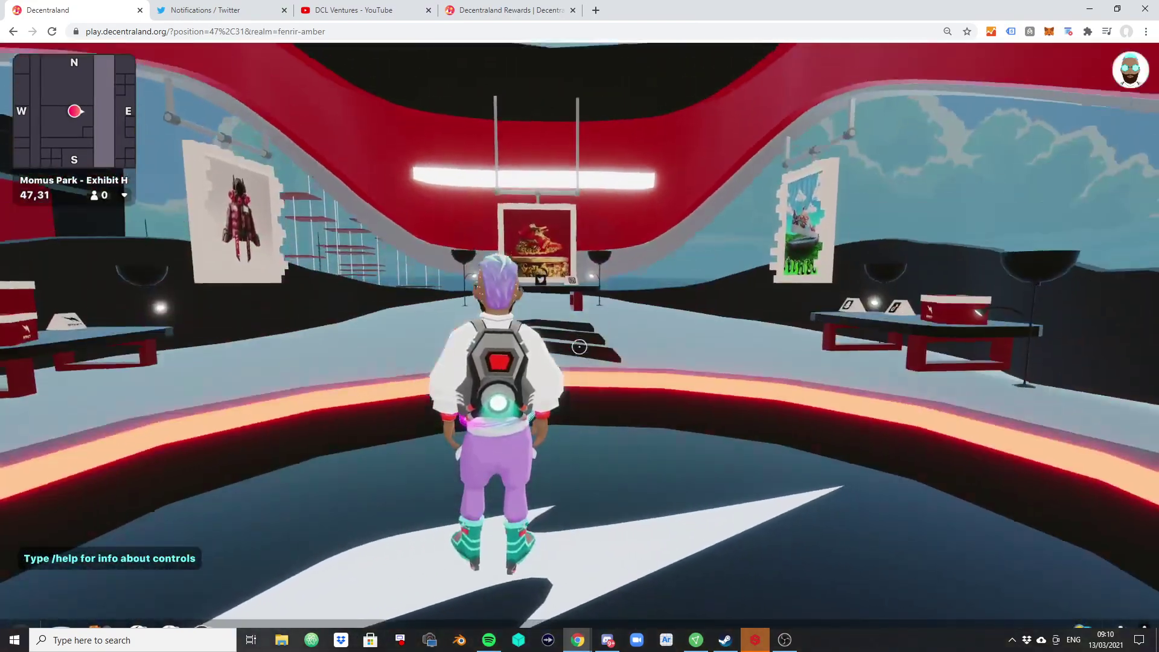
Walk the avatar across the gallery floor to the wearables dispenser on the outer terrace at 46,31
key("w")
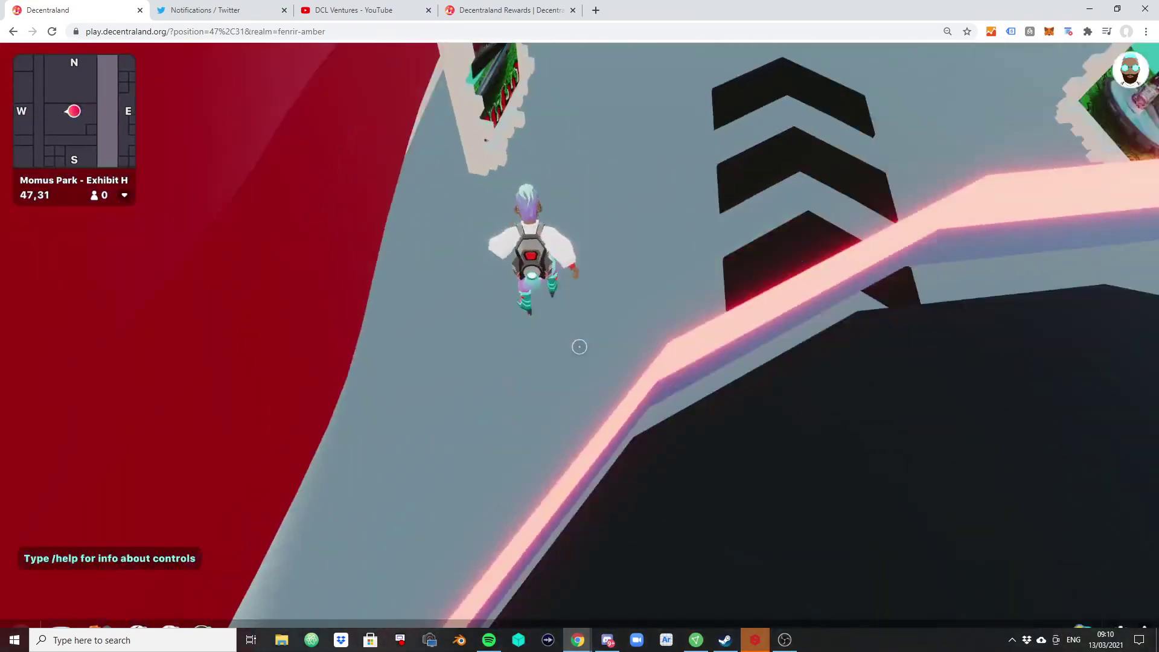
key("w")
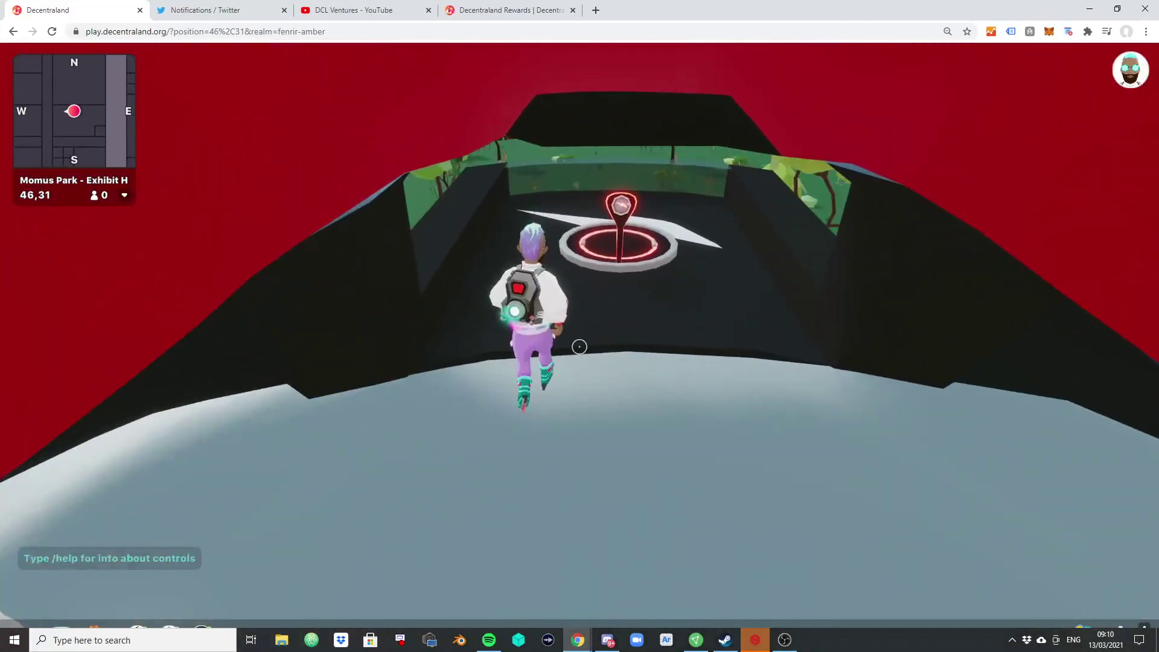
key("w")
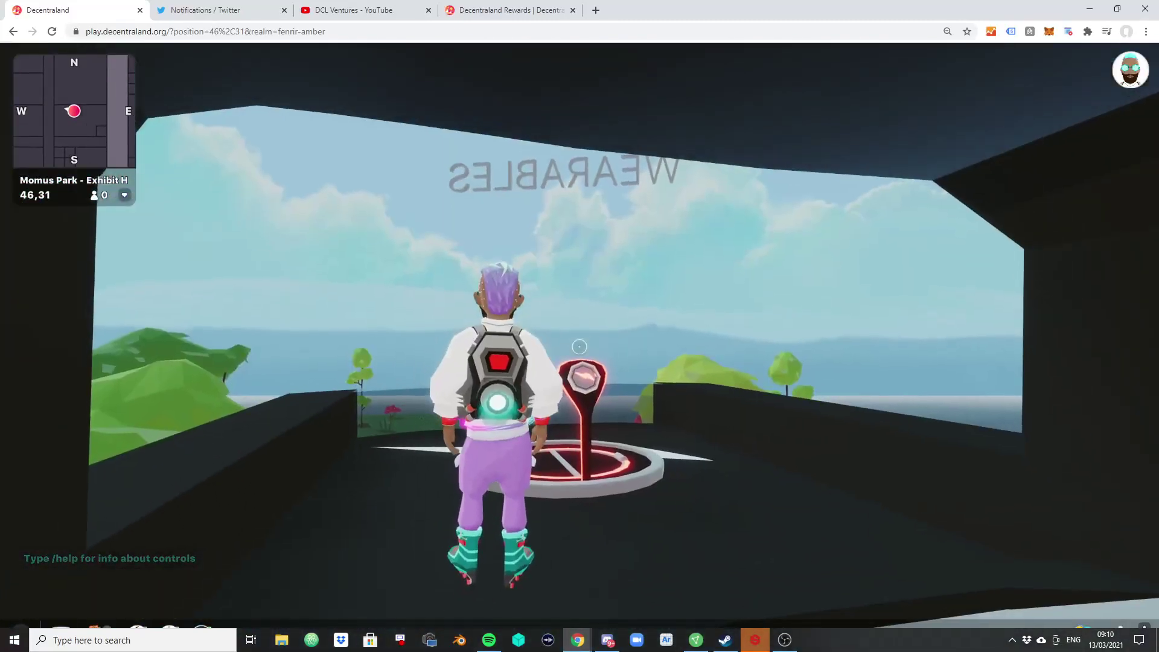
mouse_move(580, 346)
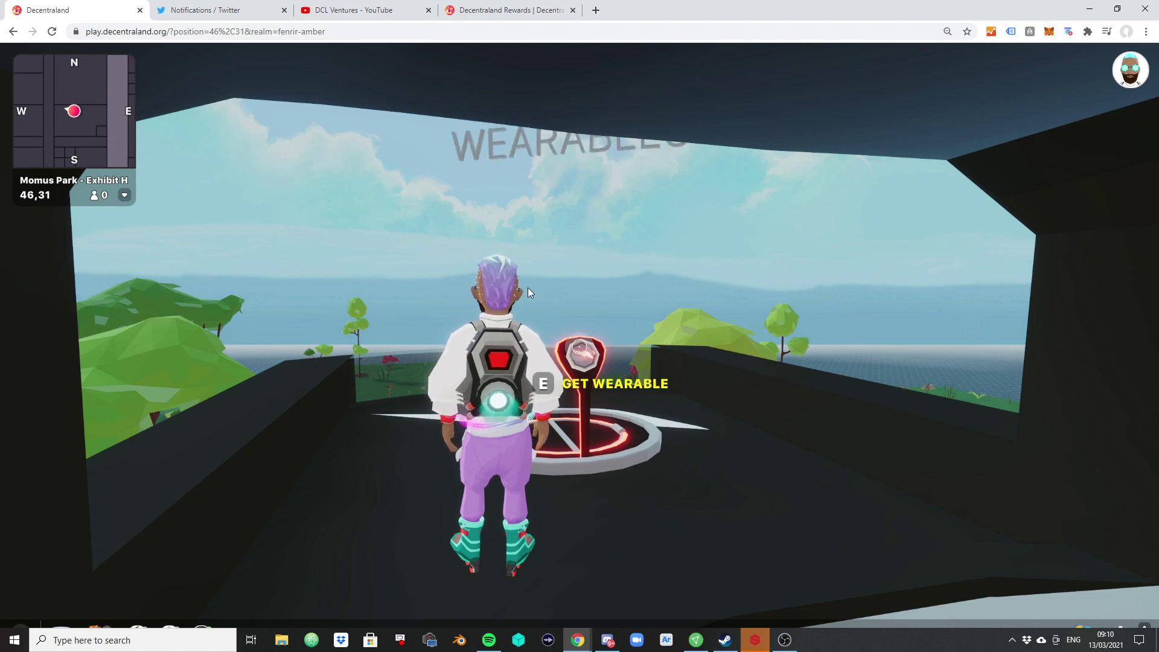
Switch to the Decentraland Rewards page and review the pending transactions and the rewards list
left_click(483, 10)
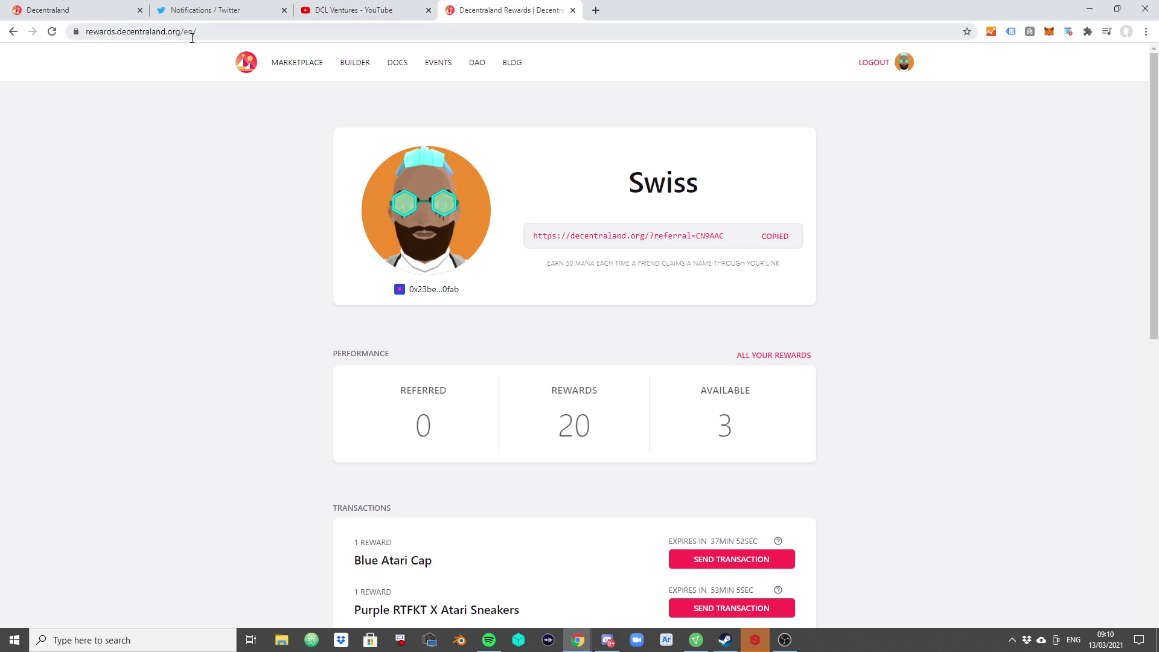
scroll(241, 397, "down", 3)
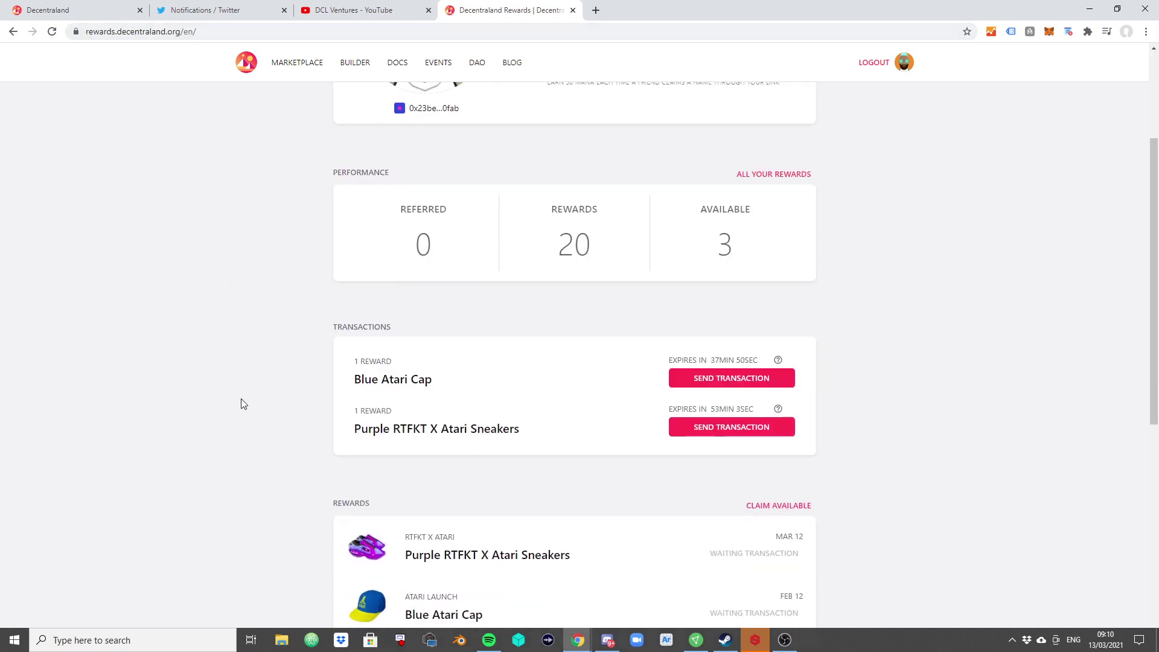
scroll(241, 398, "down", 3)
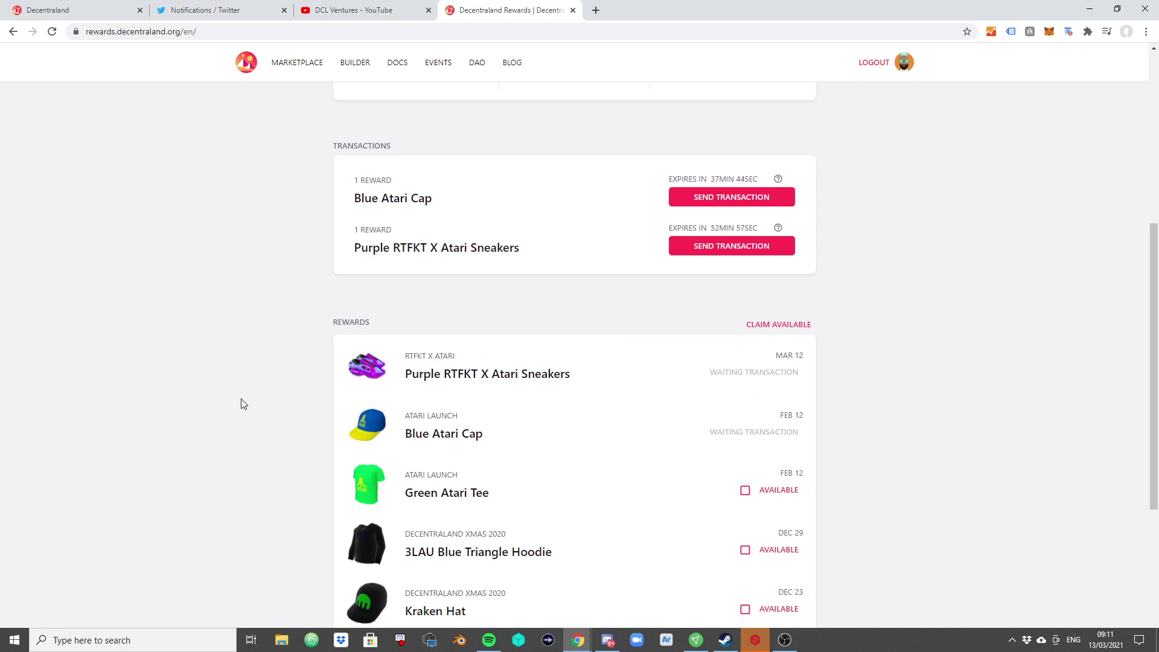
scroll(241, 404, "down", 3)
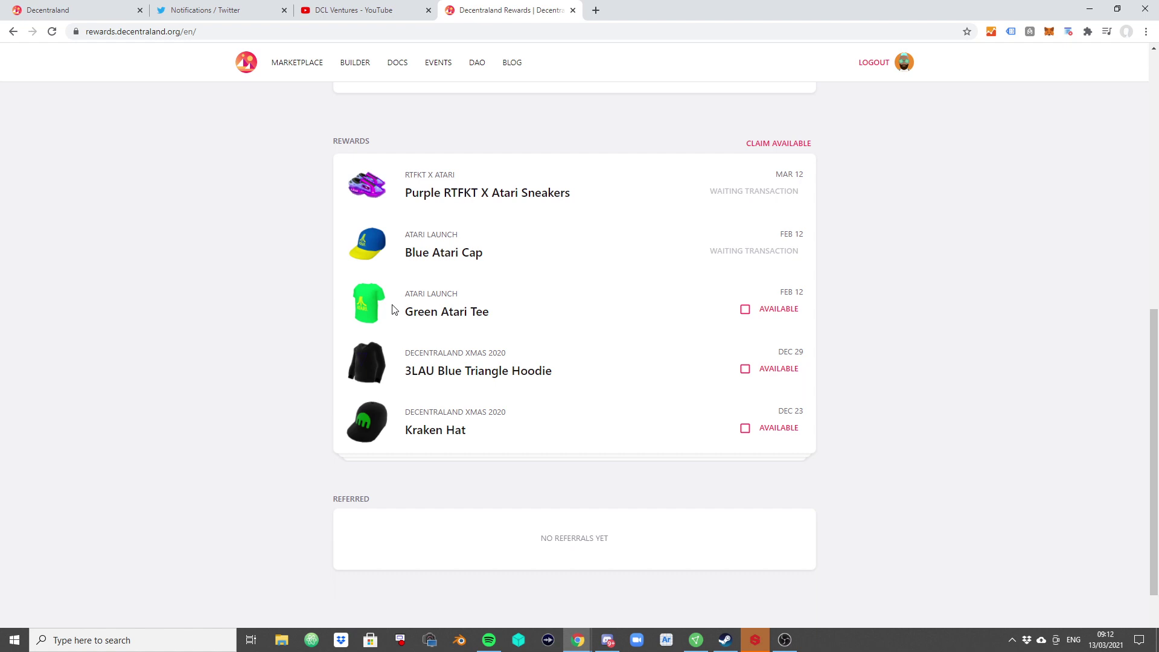
scroll(275, 306, "up", 3)
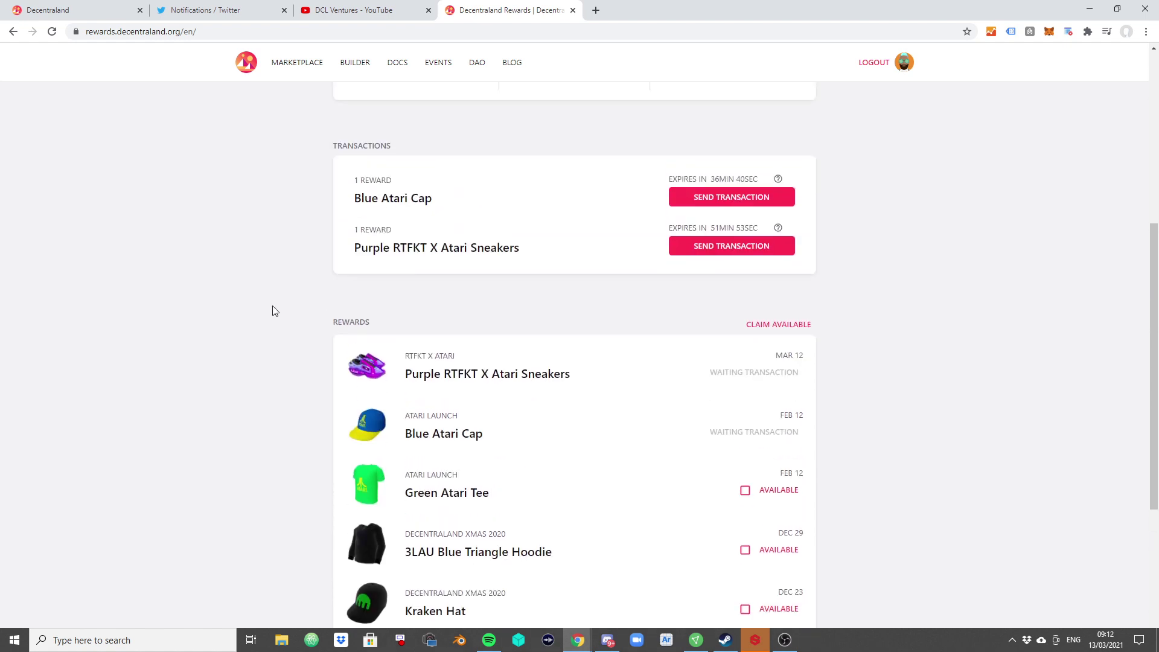
Return to the Decentraland world, try to get the wearable from the dispenser, and dismiss the resulting dialog
key("ctrl+1")
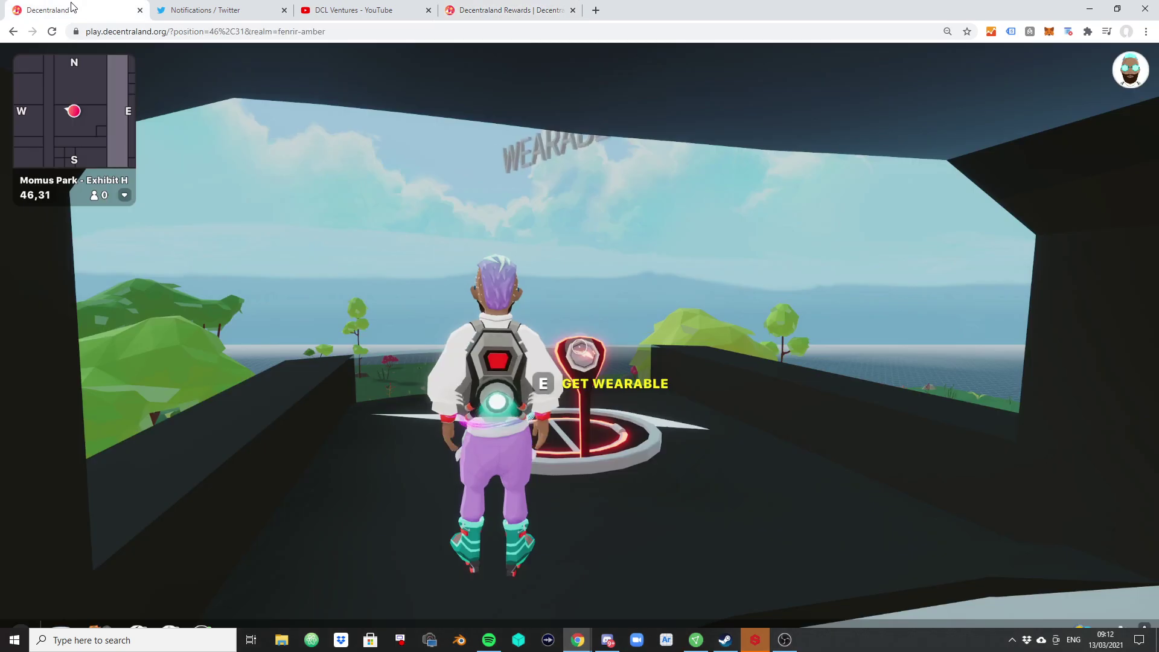
left_click(610, 425)
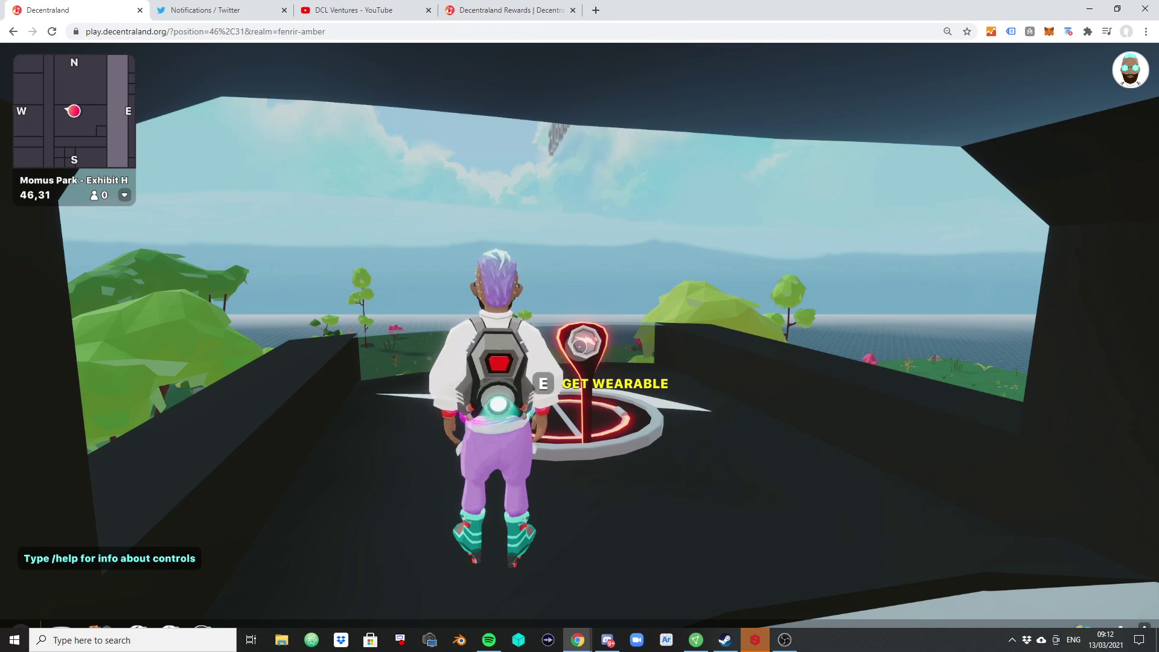
key("e")
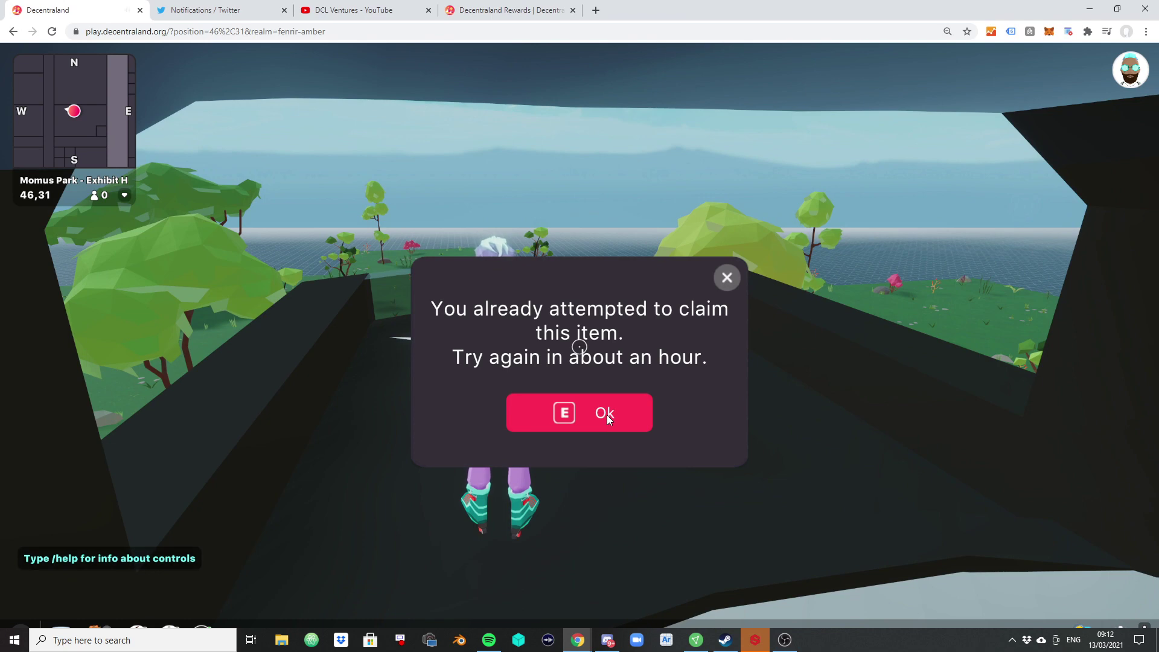
left_click(606, 414)
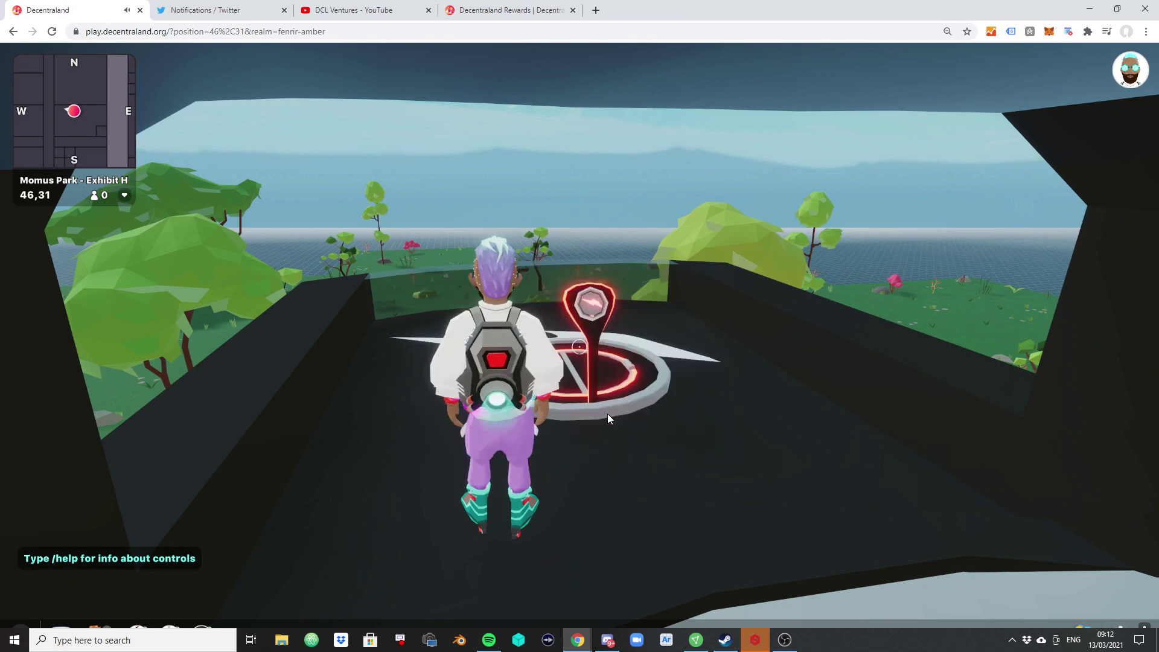
On the Decentraland Rewards page, select the Green Atari Tee and submit its claim to bring up the MetaMask transaction request
left_click(517, 7)
scroll(658, 315, "down", 1)
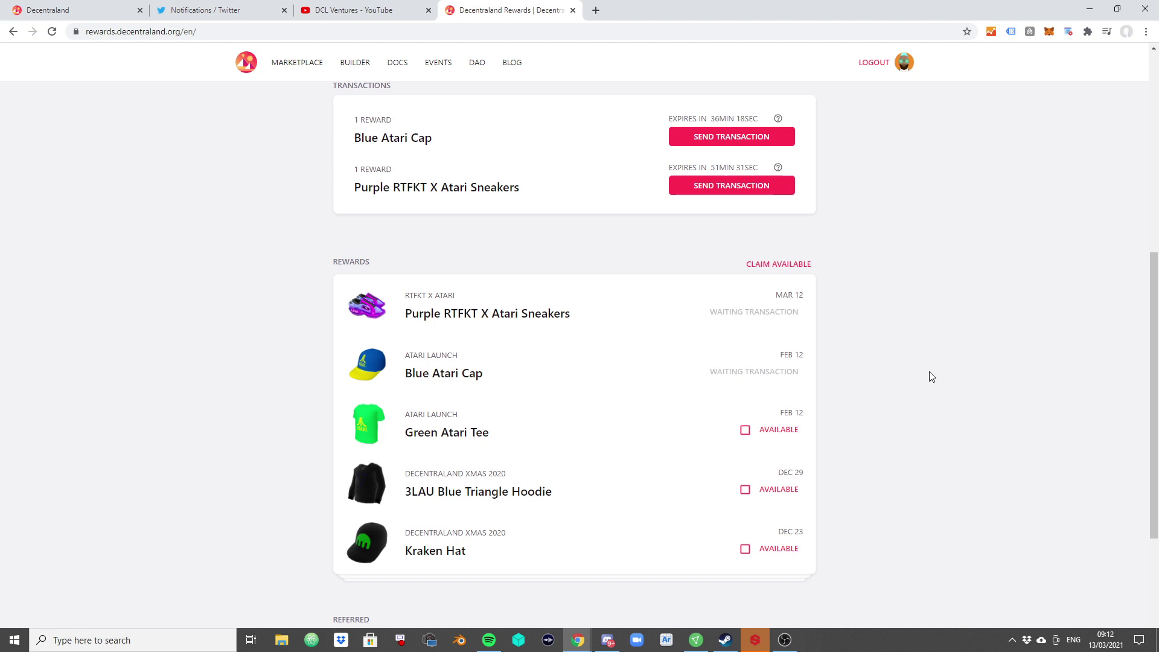
left_click(745, 430)
left_click(766, 266)
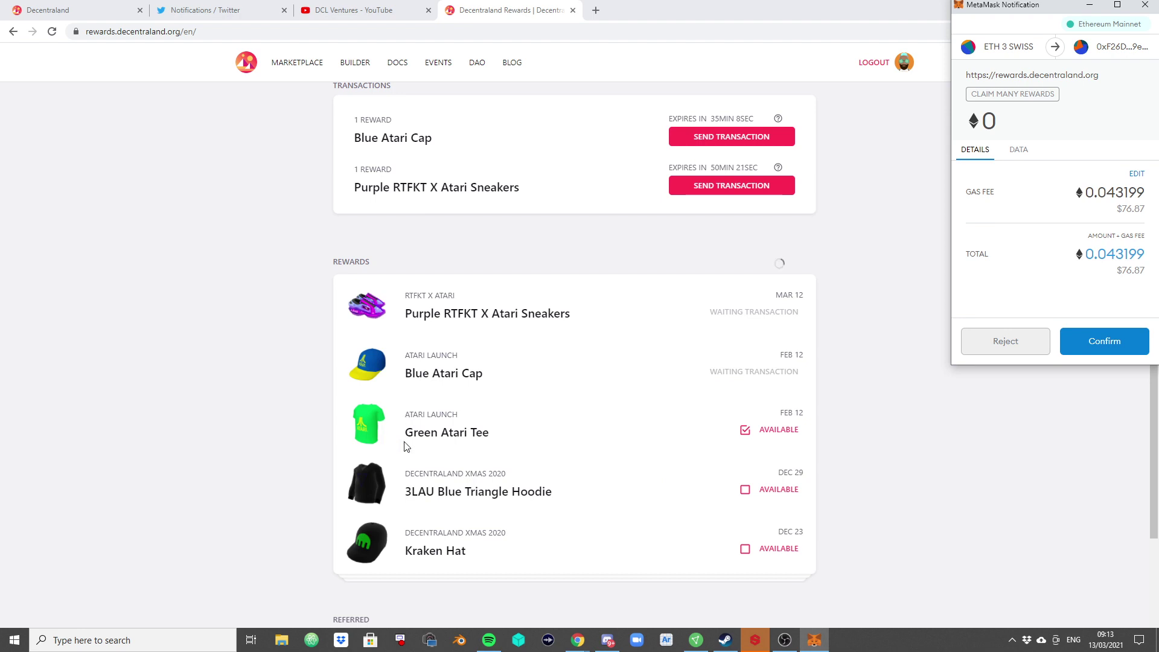
Open the full list of all rewards and review the claim status of the wearables
scroll(495, 447, "down", 3)
scroll(419, 292, "up", 2)
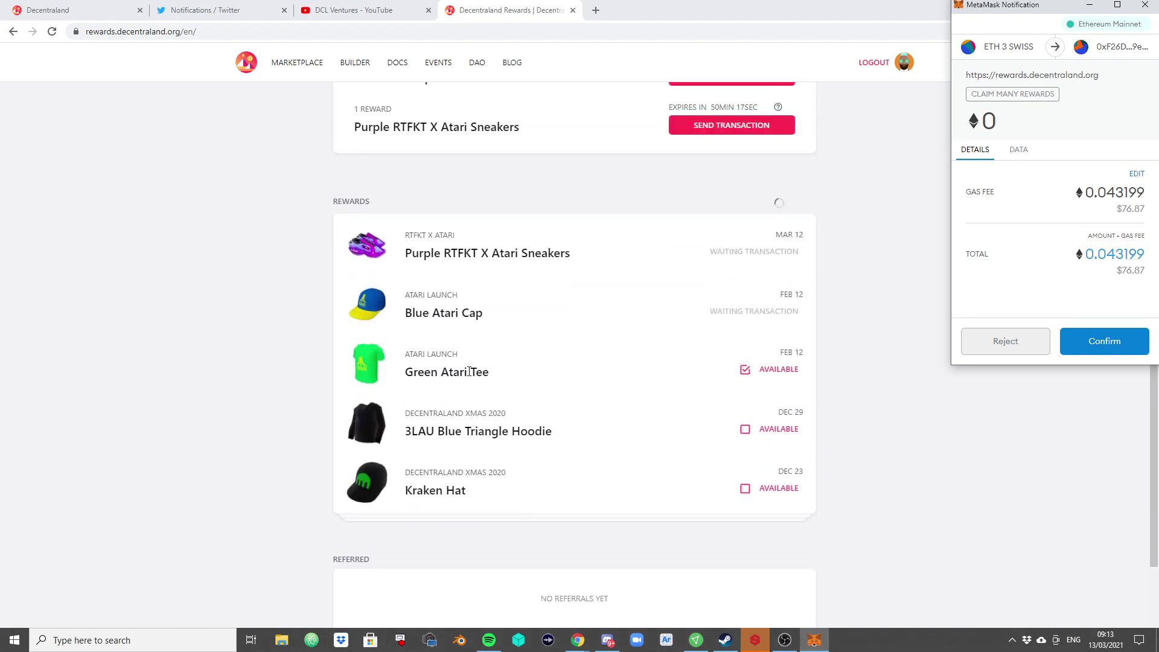
scroll(459, 362, "up", 5)
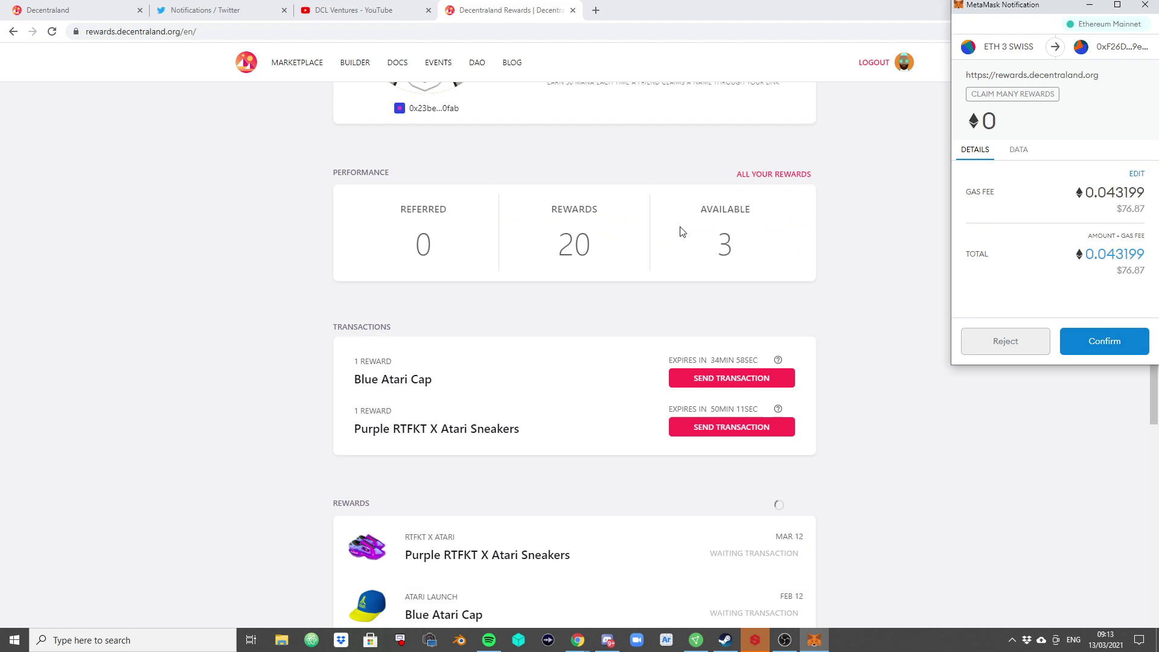
left_click(755, 175)
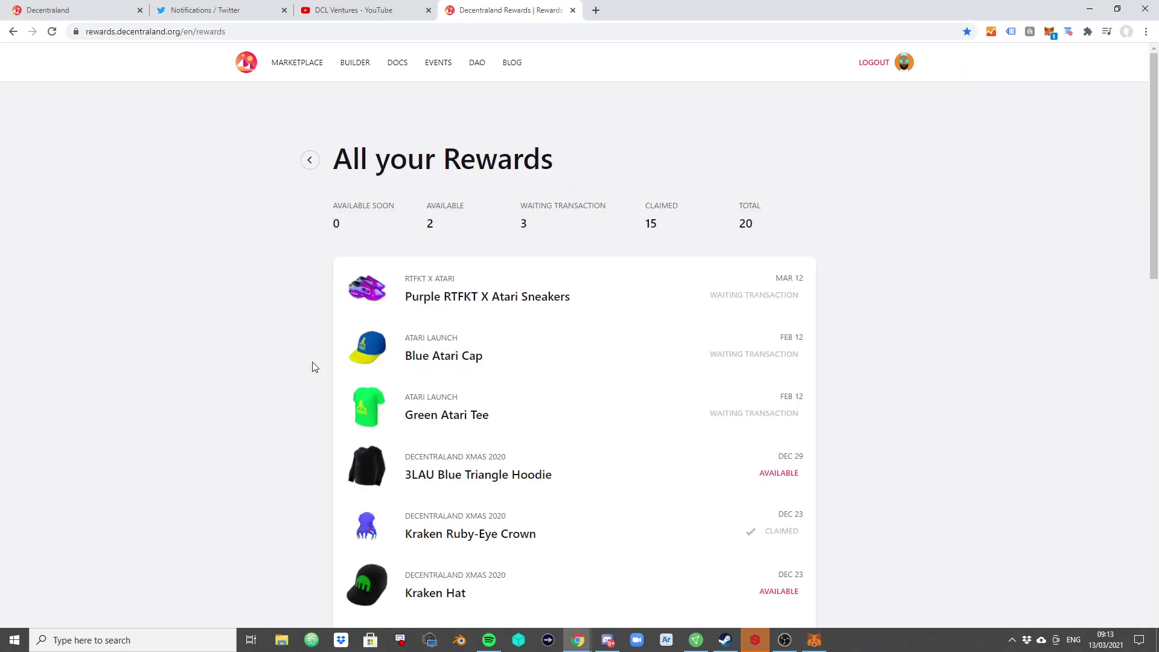
scroll(292, 396, "down", 6)
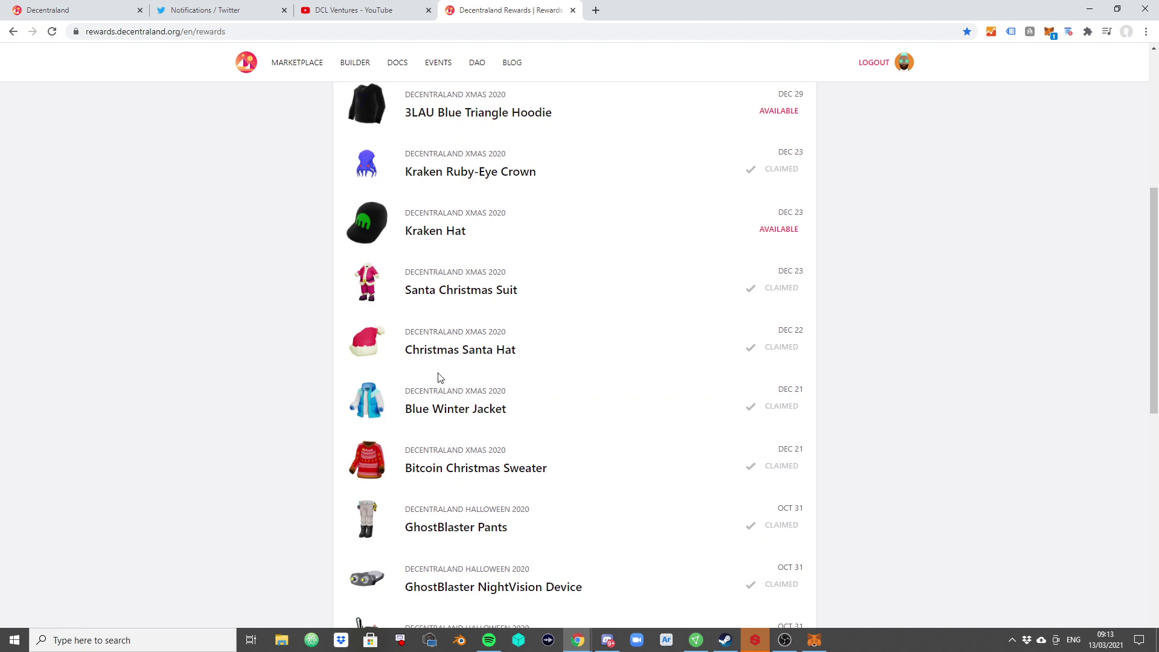
scroll(442, 302, "up", 3)
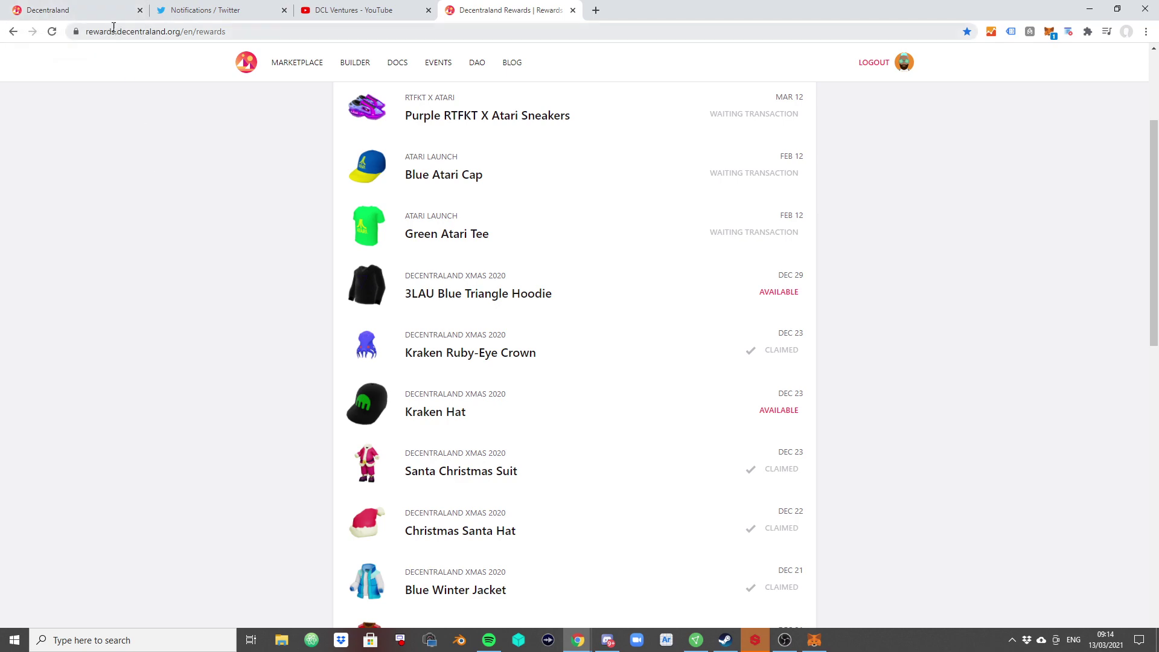
Go back to the Decentraland world and walk the avatar around the terrace in front of the wearables dispenser
left_click(100, 6)
left_click(786, 432)
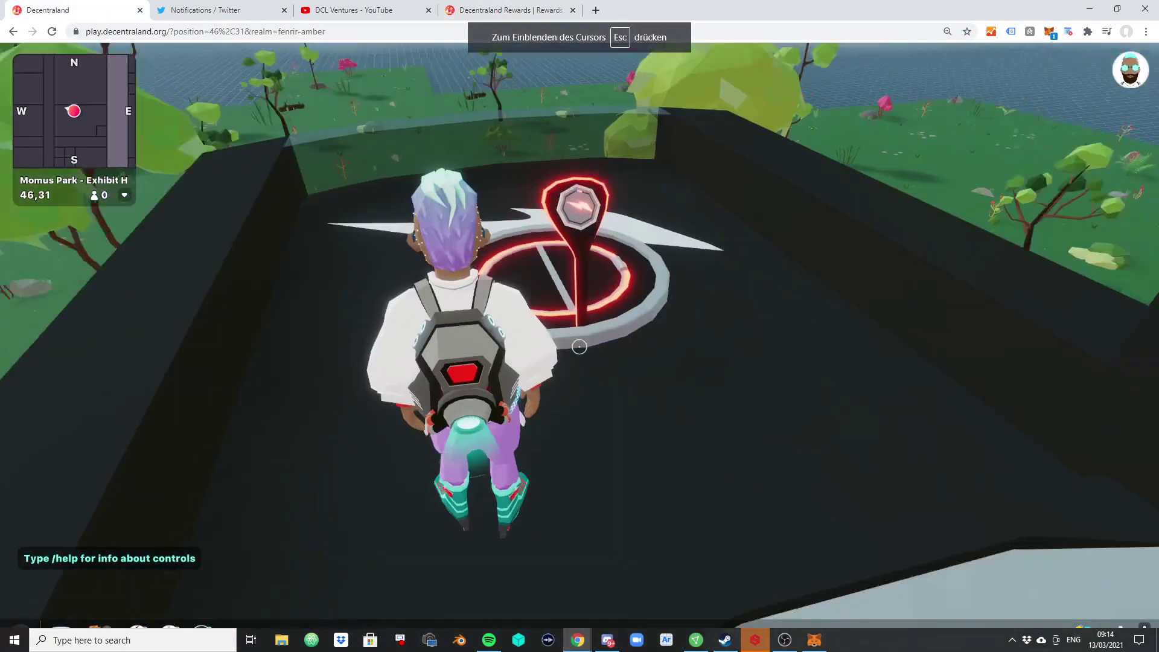
key("w")
key("w")
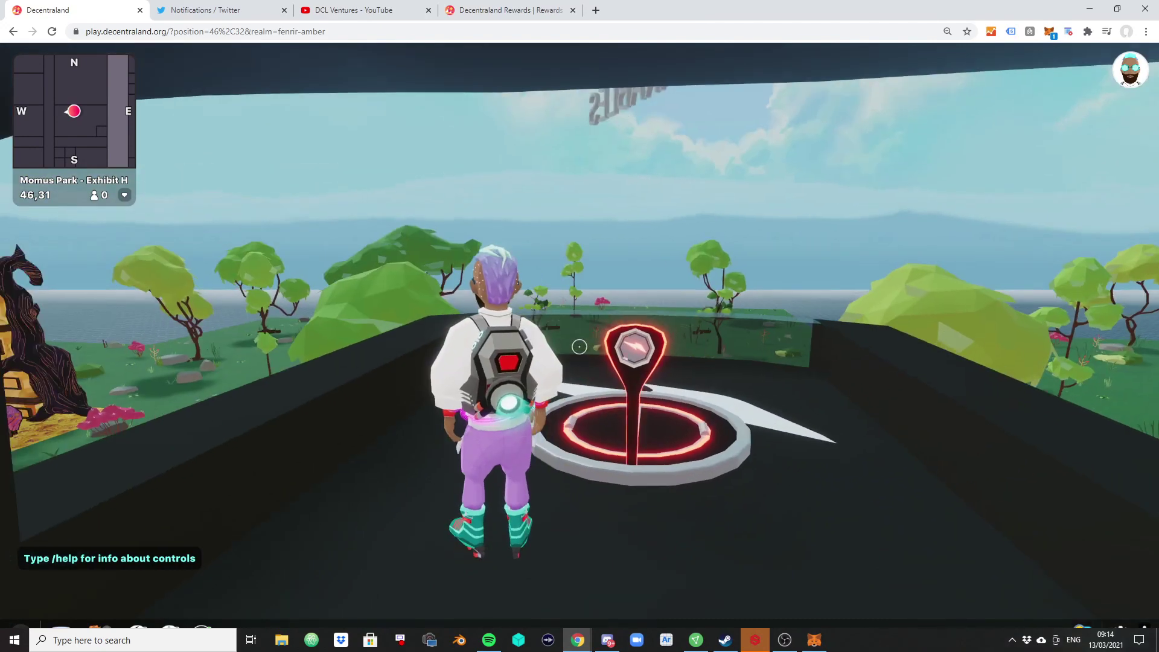
Revisit the All your Rewards page and check the status totals and the Atari wearables' entries
left_click(517, 7)
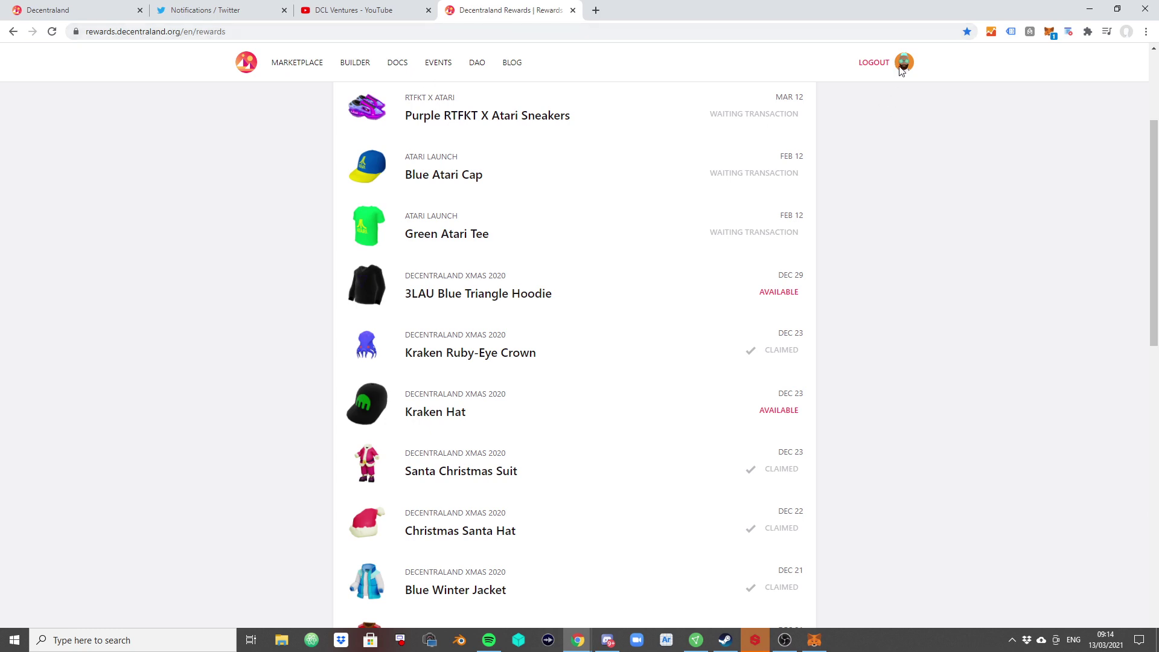
scroll(863, 433, "up", 3)
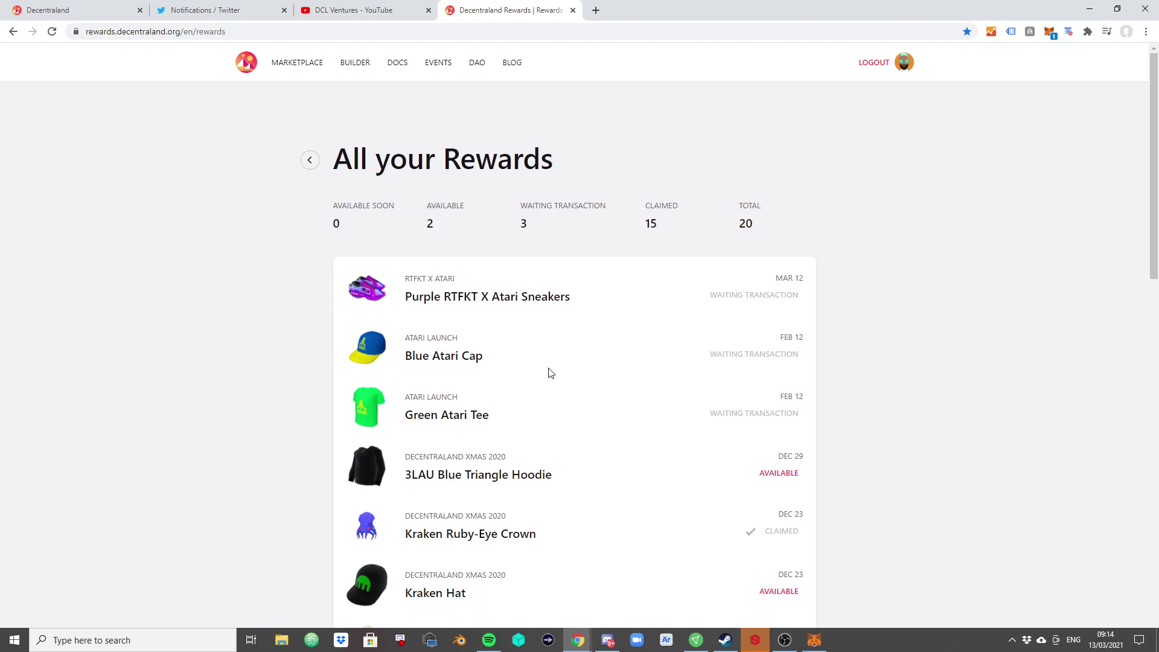
scroll(281, 410, "down", 2)
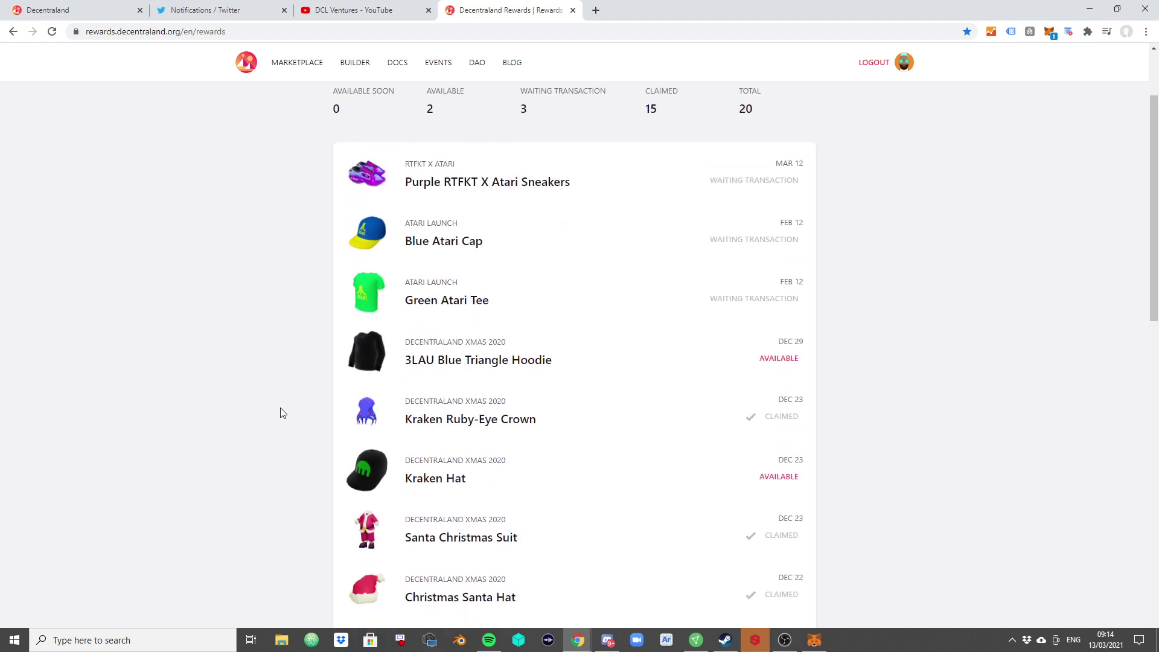
scroll(280, 412, "up", 2)
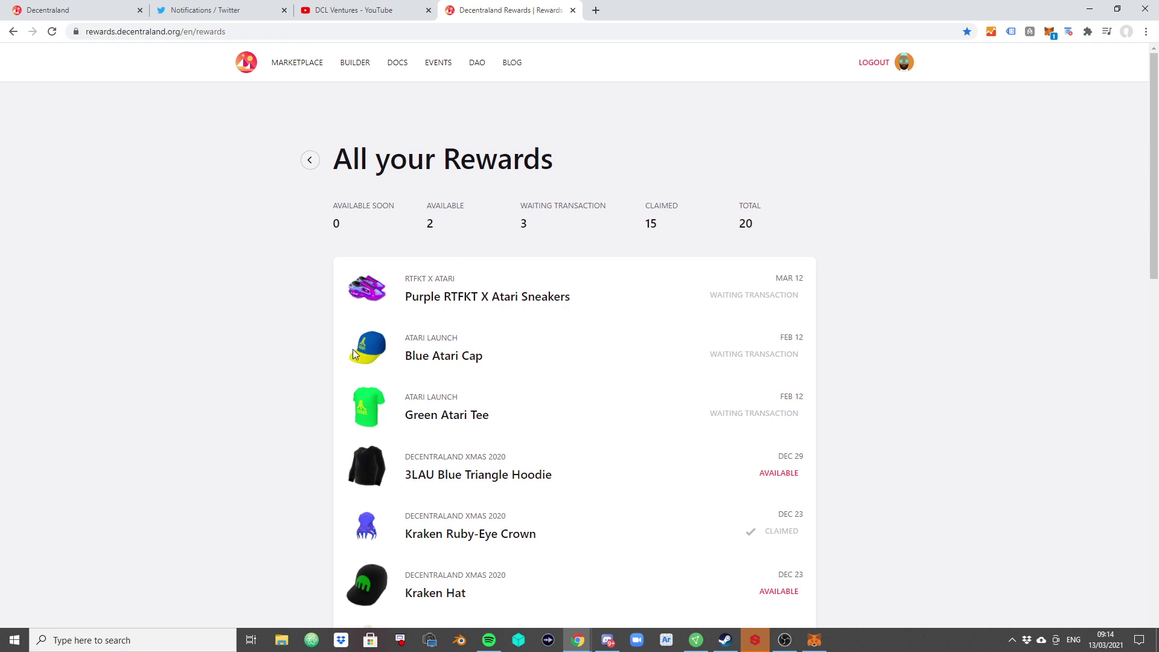
Switch back to the Decentraland world and turn the view toward the wearables dispenser
left_click(122, 8)
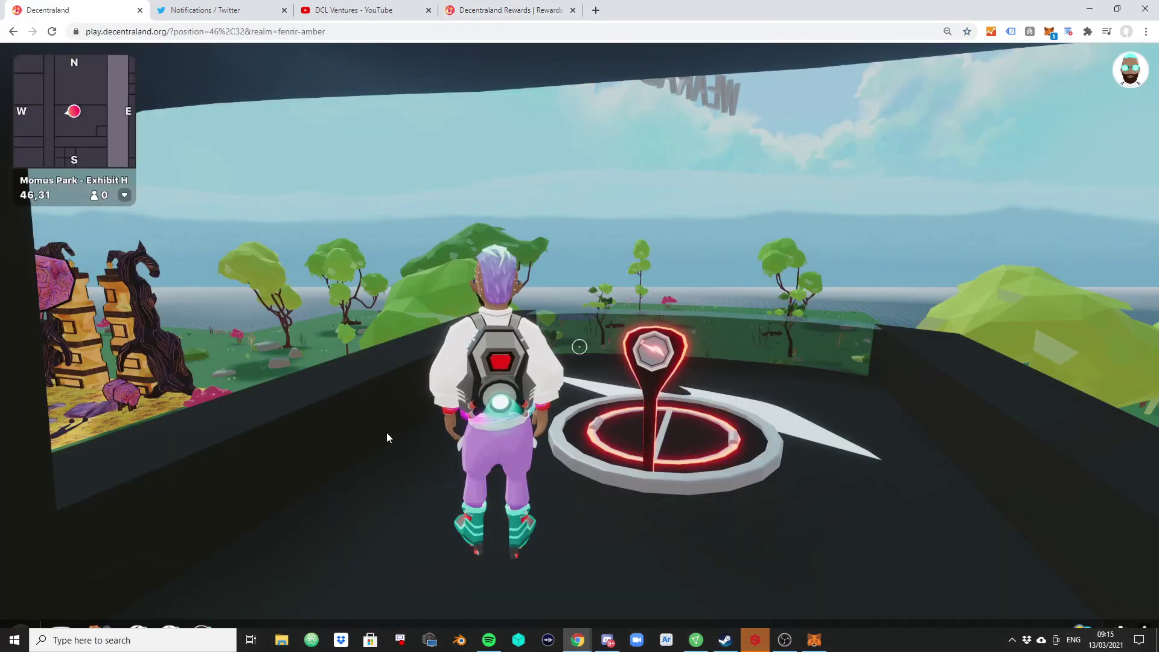
left_click(359, 436)
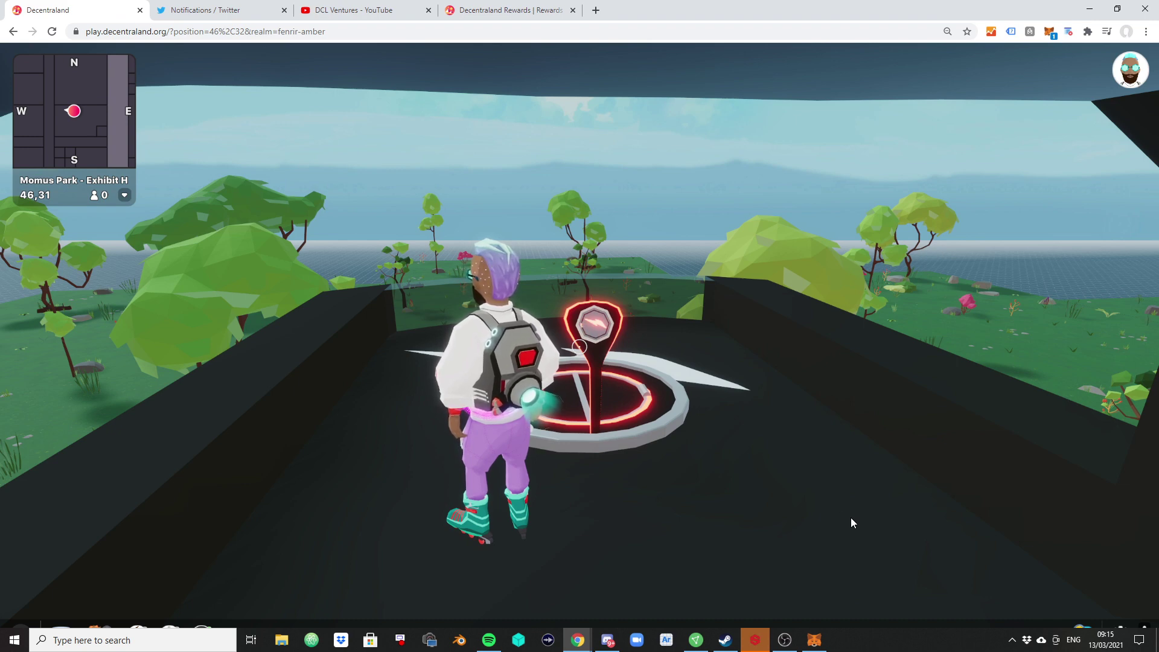
left_click(647, 464)
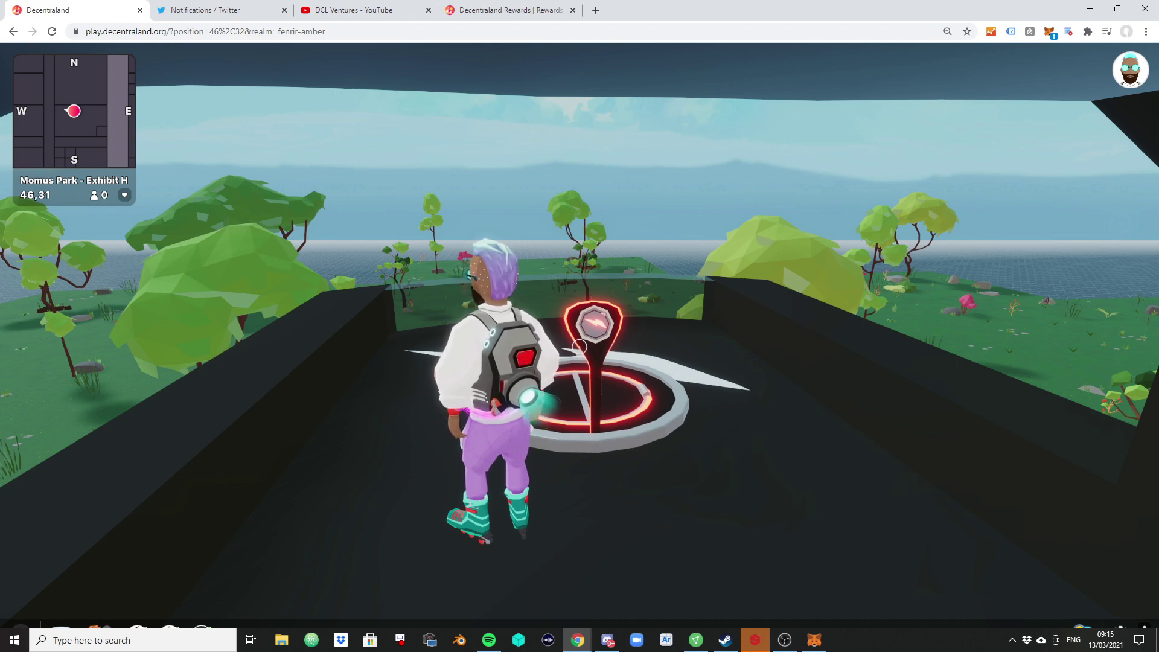